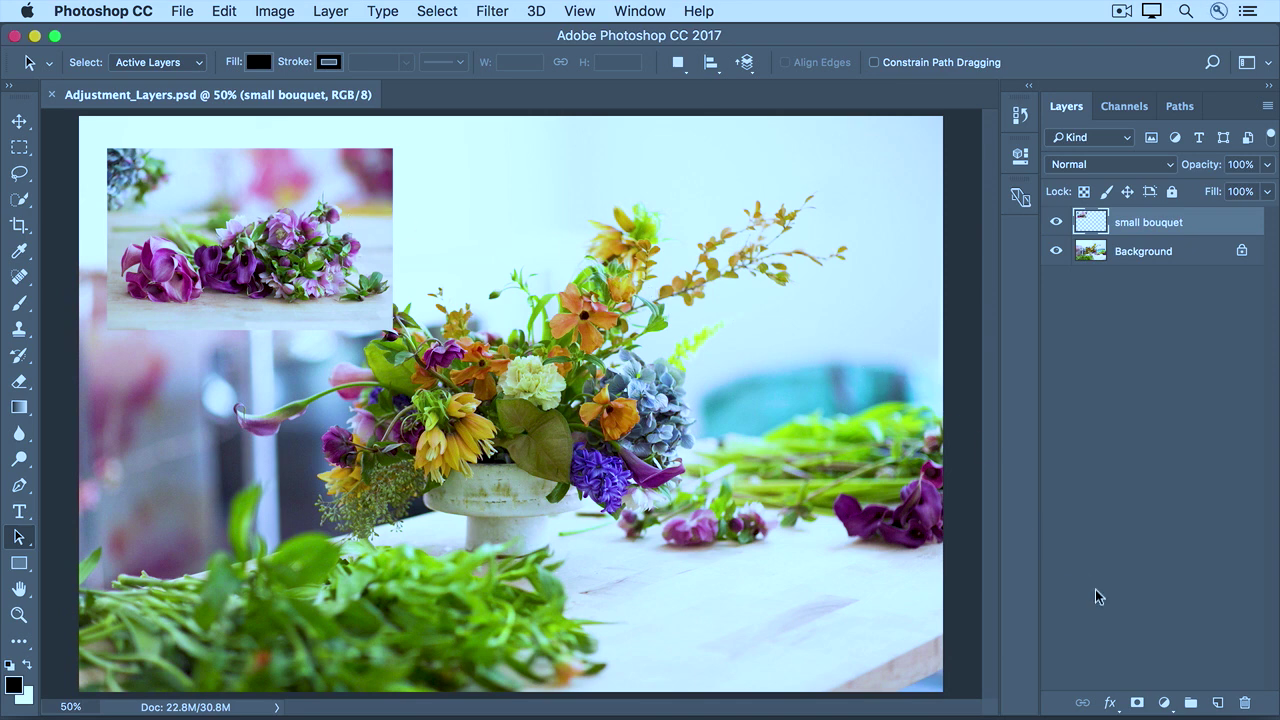
Open the new fill or adjustment layer menu at the bottom of the Layers panel
click(1163, 703)
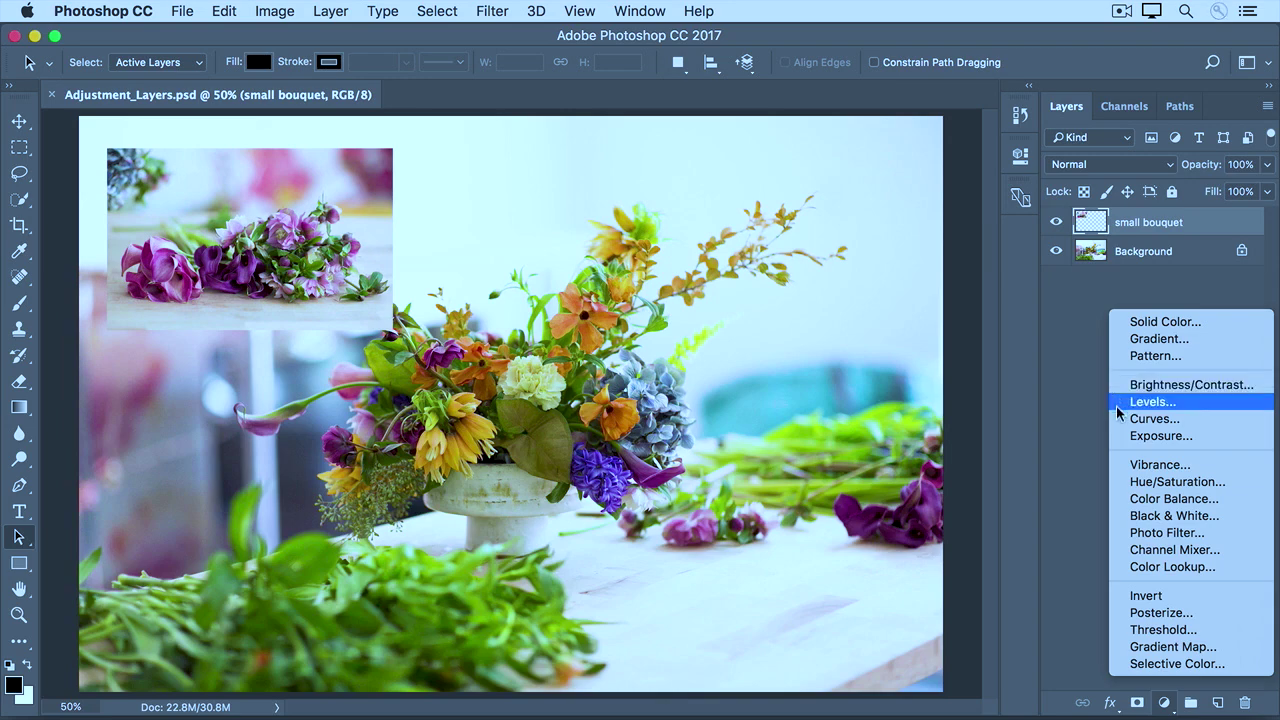
Add a Black & White adjustment layer, turning the whole bouquet photo grayscale
click(1120, 517)
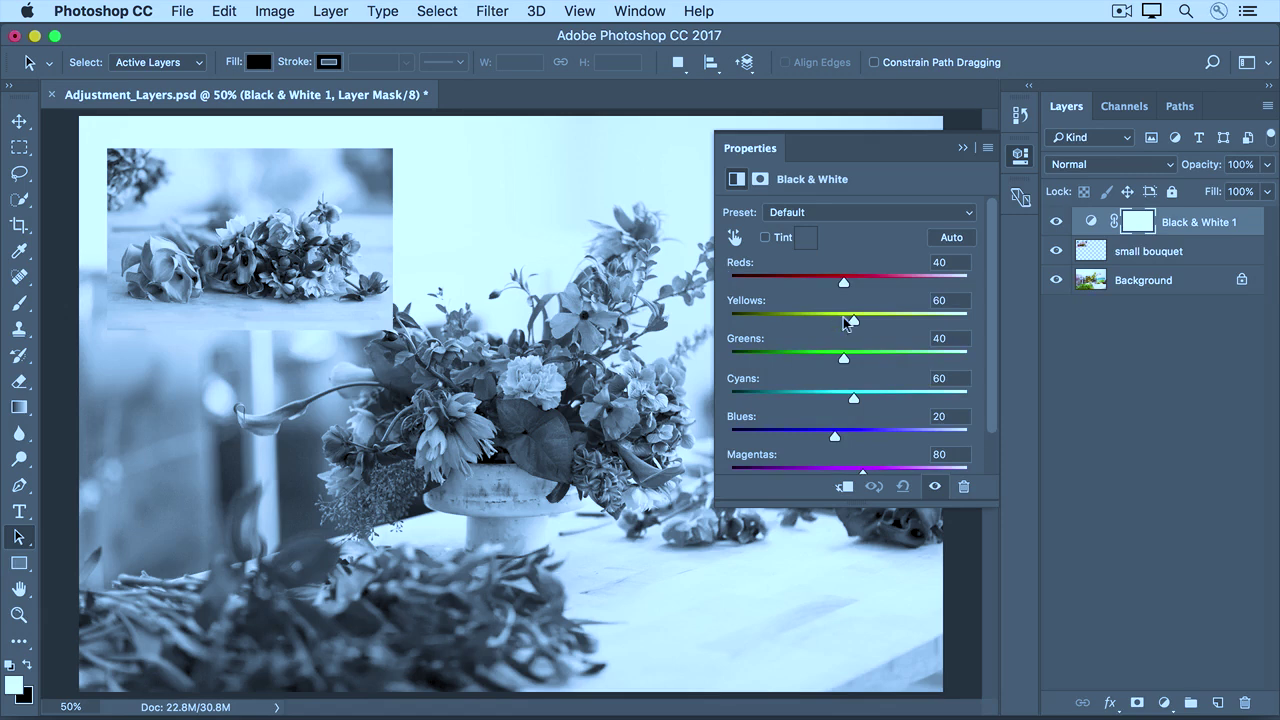
Set the Black & White Yellows slider to 105 and Greens to -15
drag(855, 323, 874, 325)
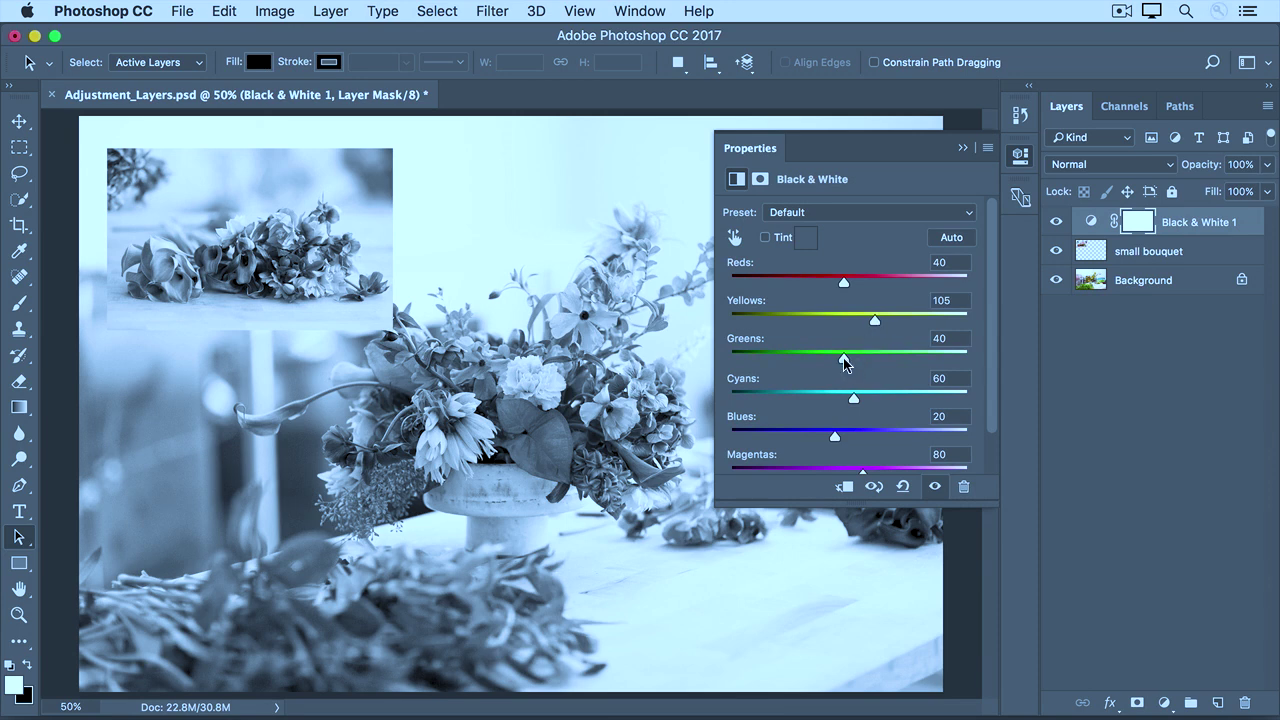
drag(845, 362, 818, 362)
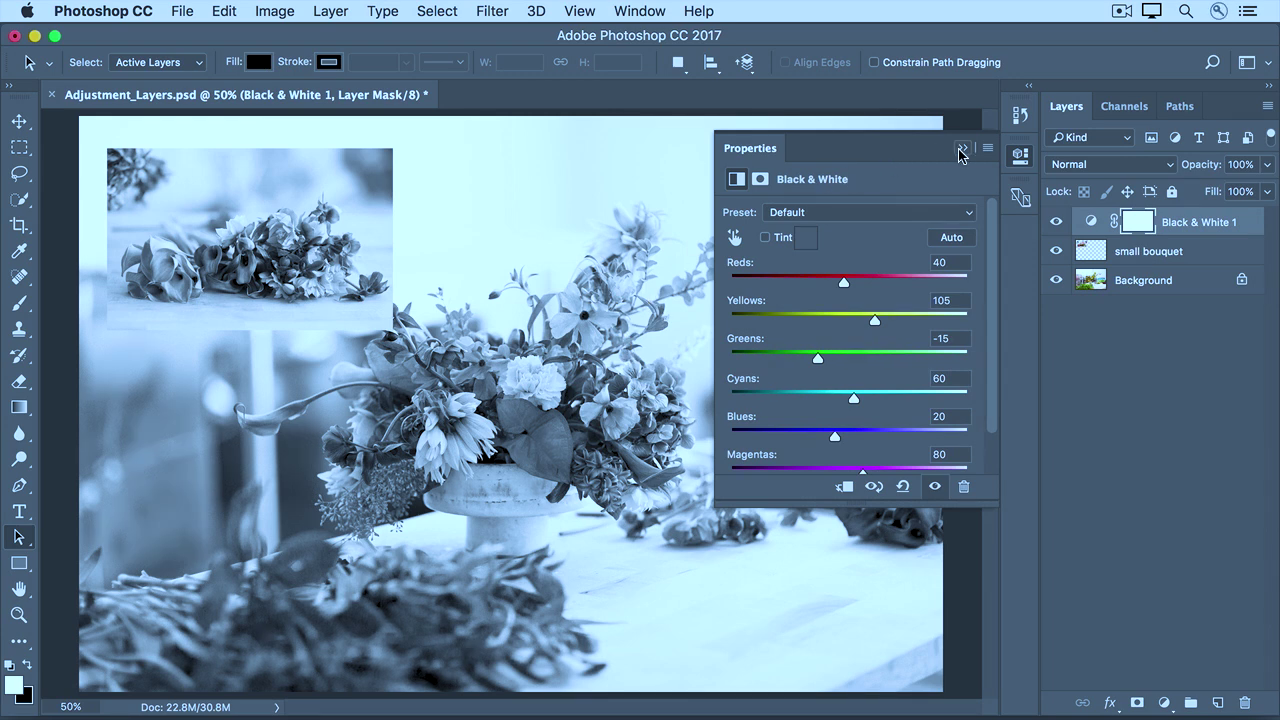
click(961, 149)
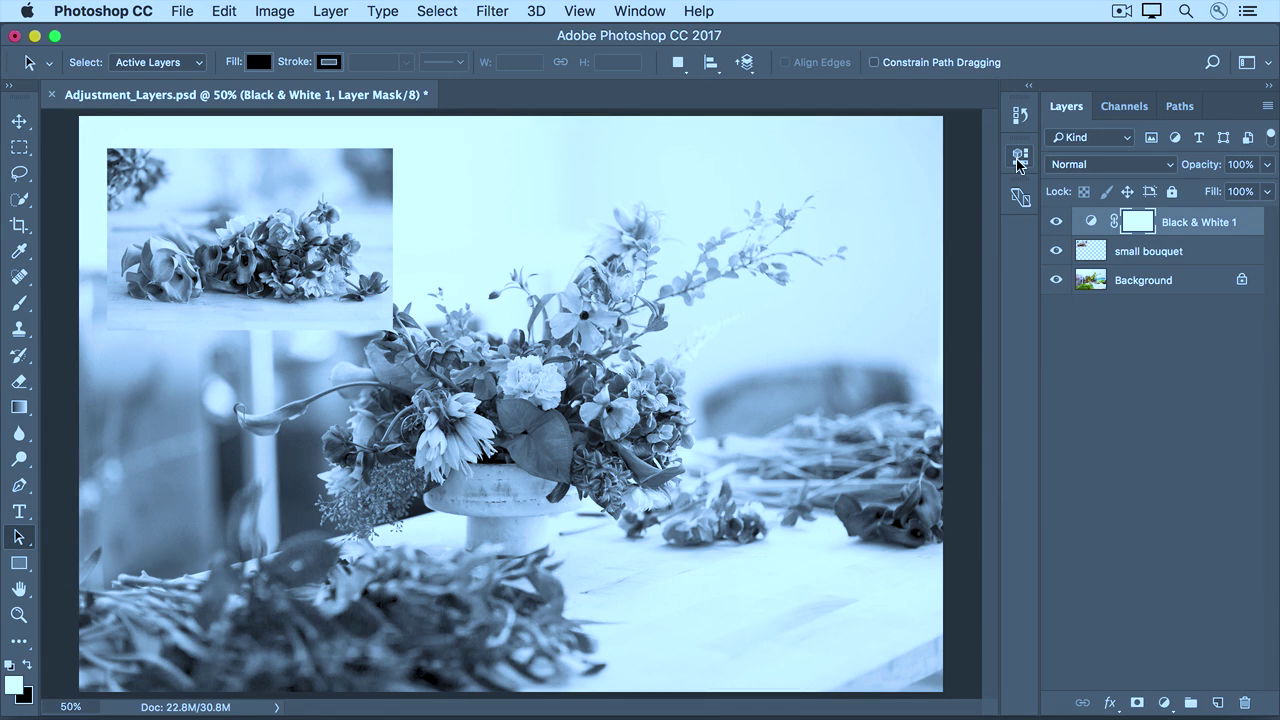
Raise Reds to 56 by dragging on a red flower with the targeted adjustment hand
click(1019, 160)
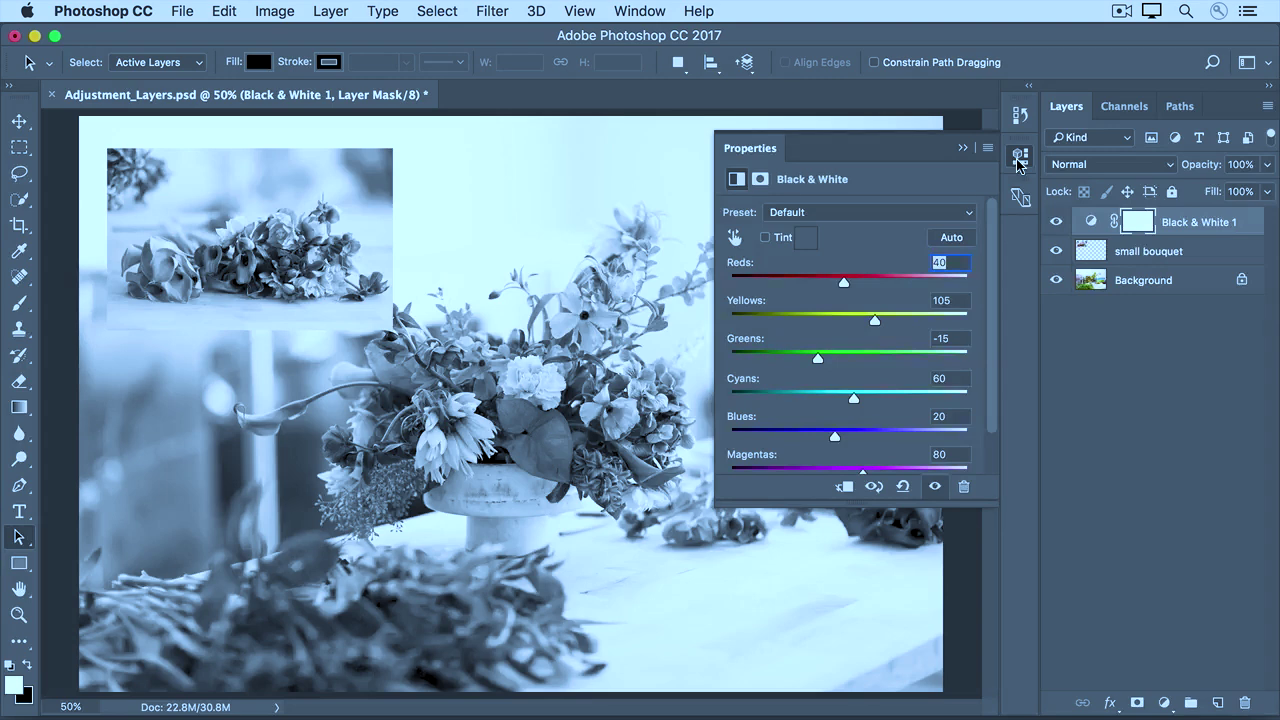
click(735, 238)
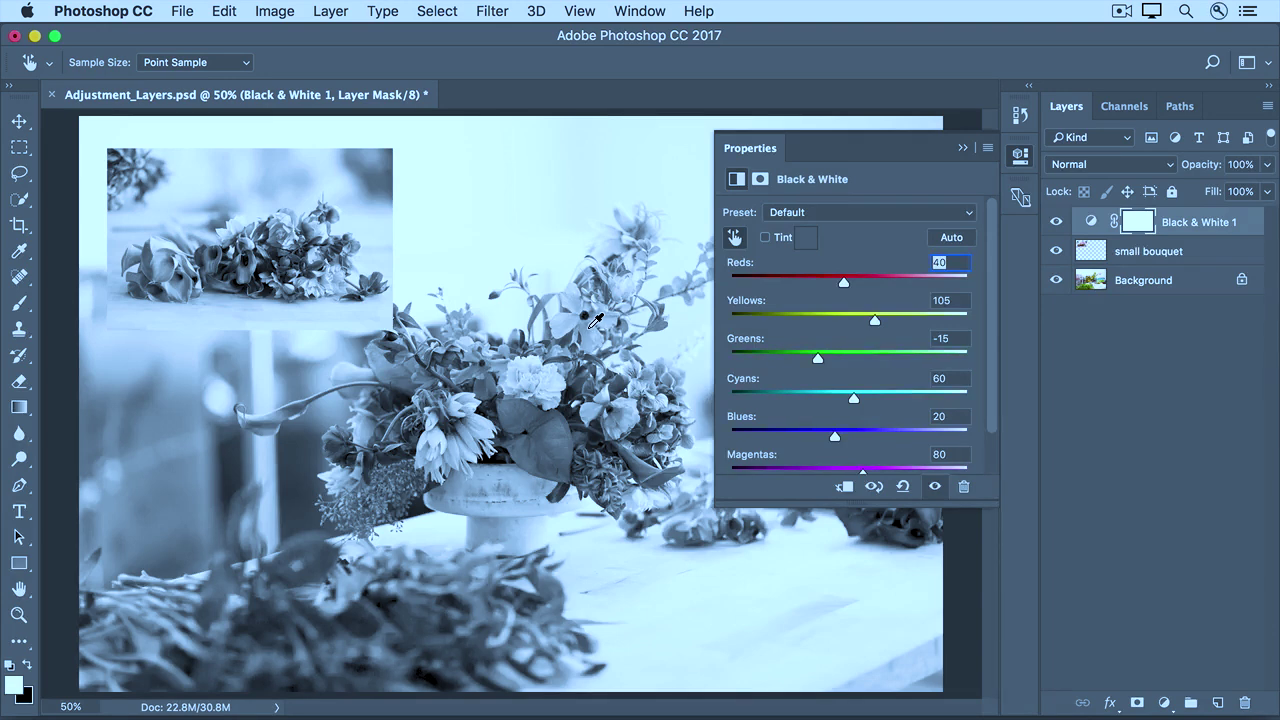
mouse_move(595, 320)
mouse_down()
mouse_move(544, 334)
mouse_move(593, 334)
mouse_move(596, 318)
mouse_up()
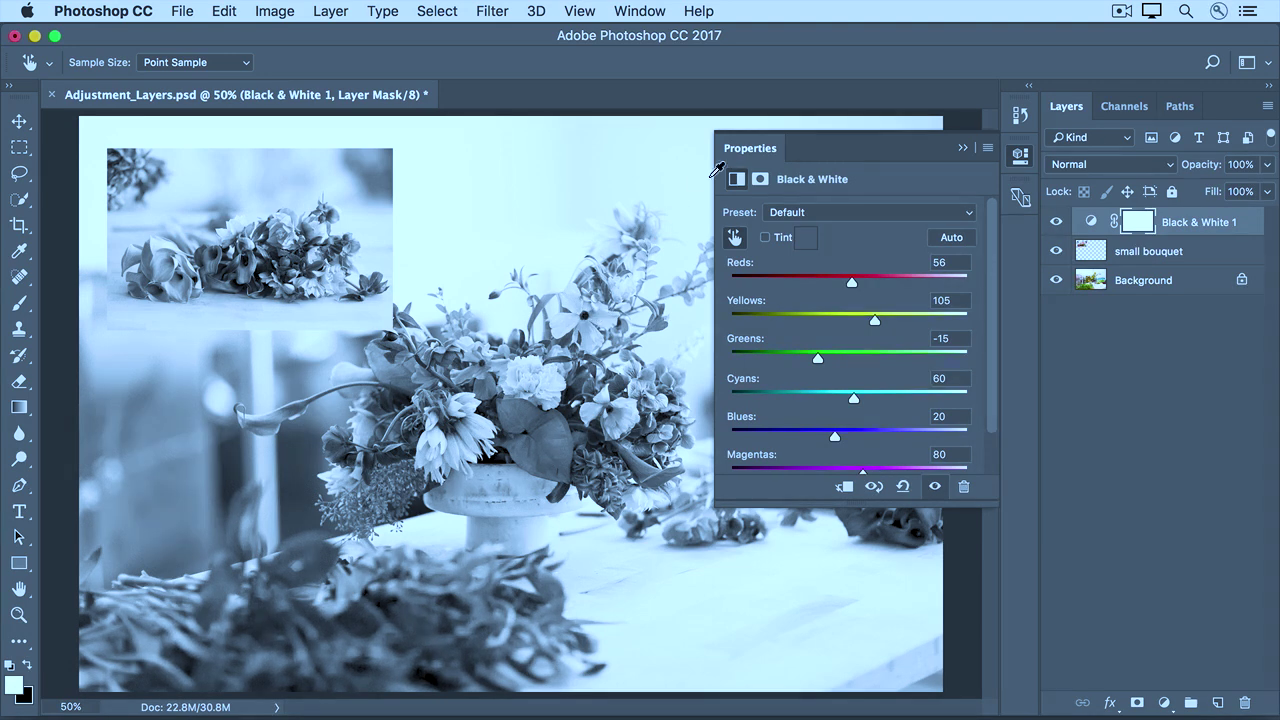
click(965, 150)
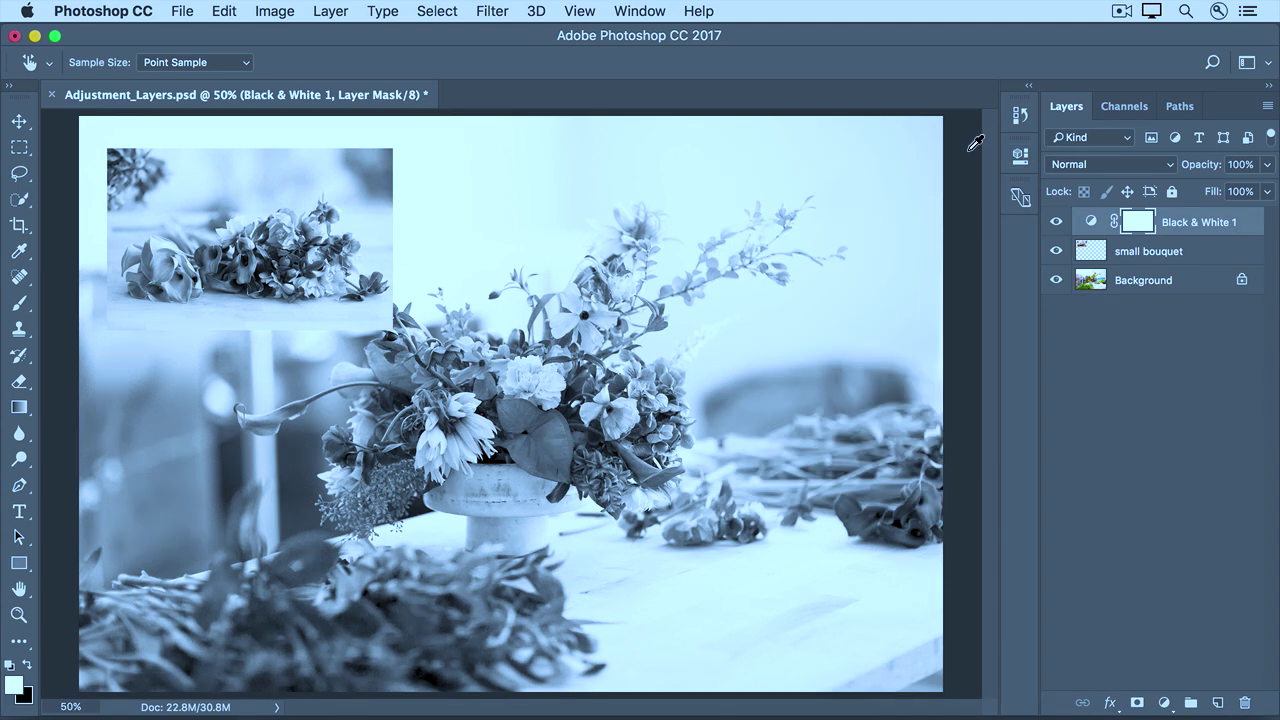
Move the Black & White 1 layer below the small bouquet layer
key(a)
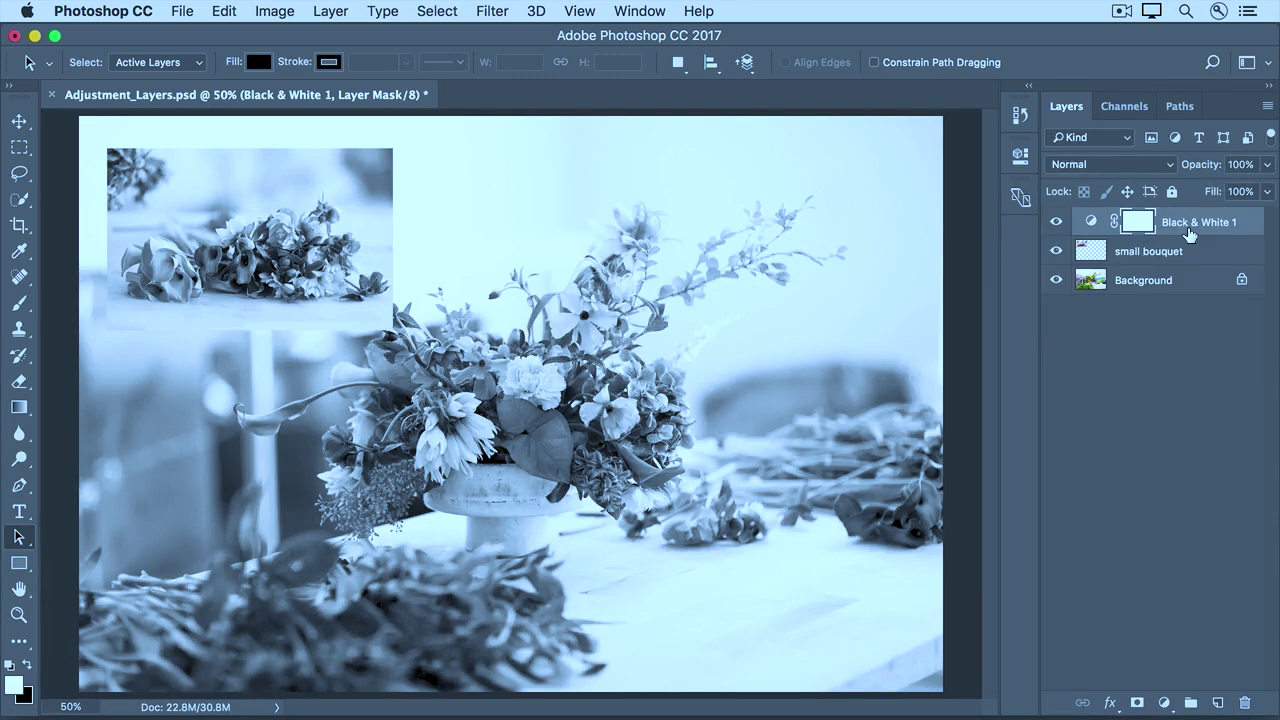
drag(1189, 233, 1188, 262)
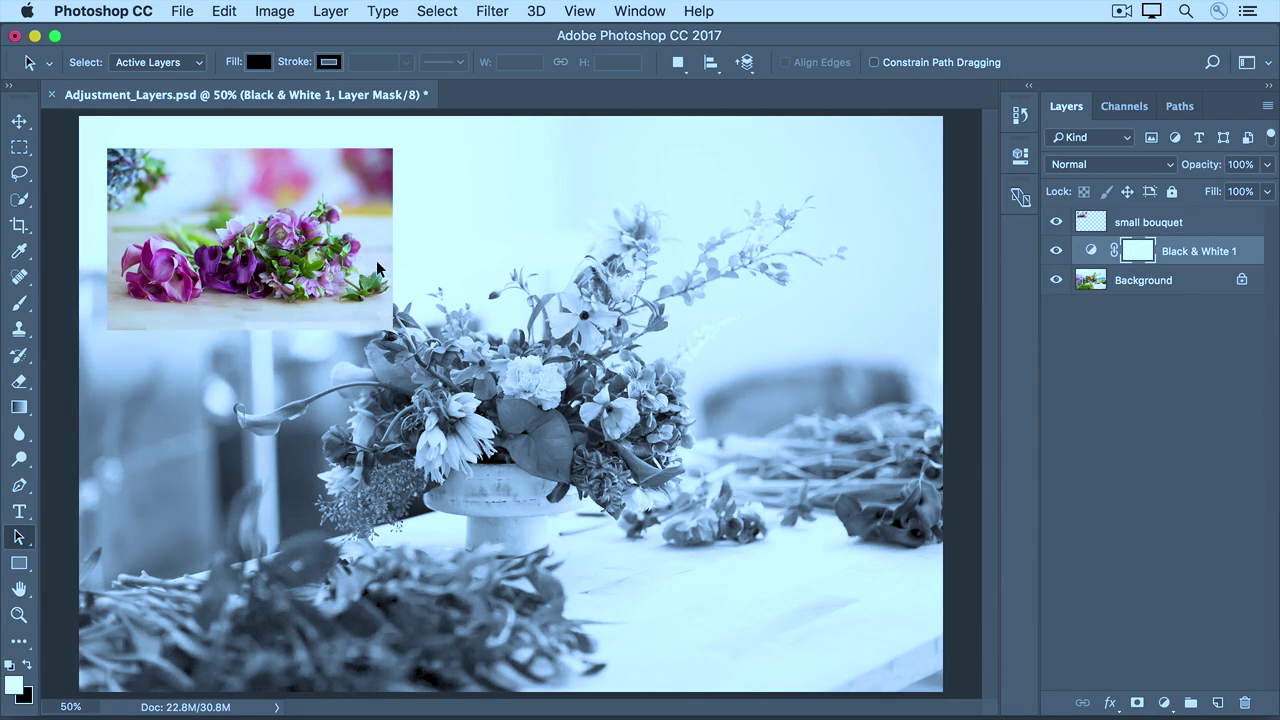
Choose File > Save As to save the image under a new name
click(172, 12)
click(221, 216)
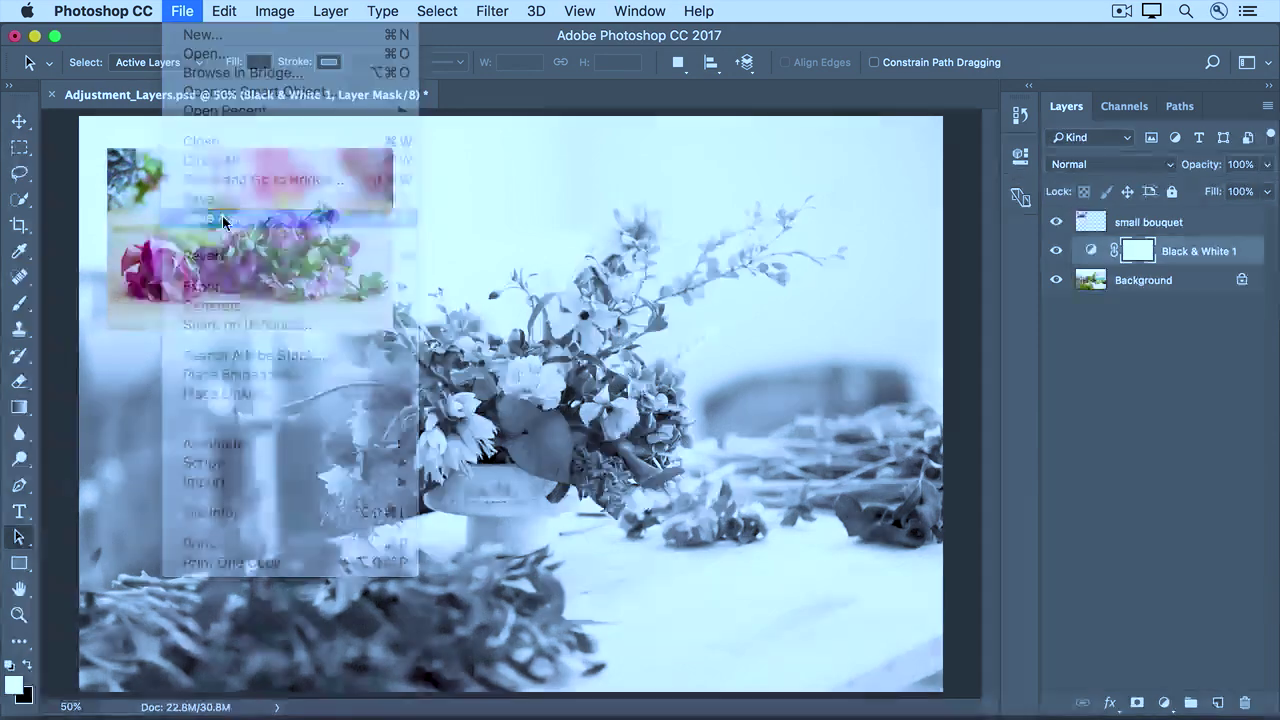